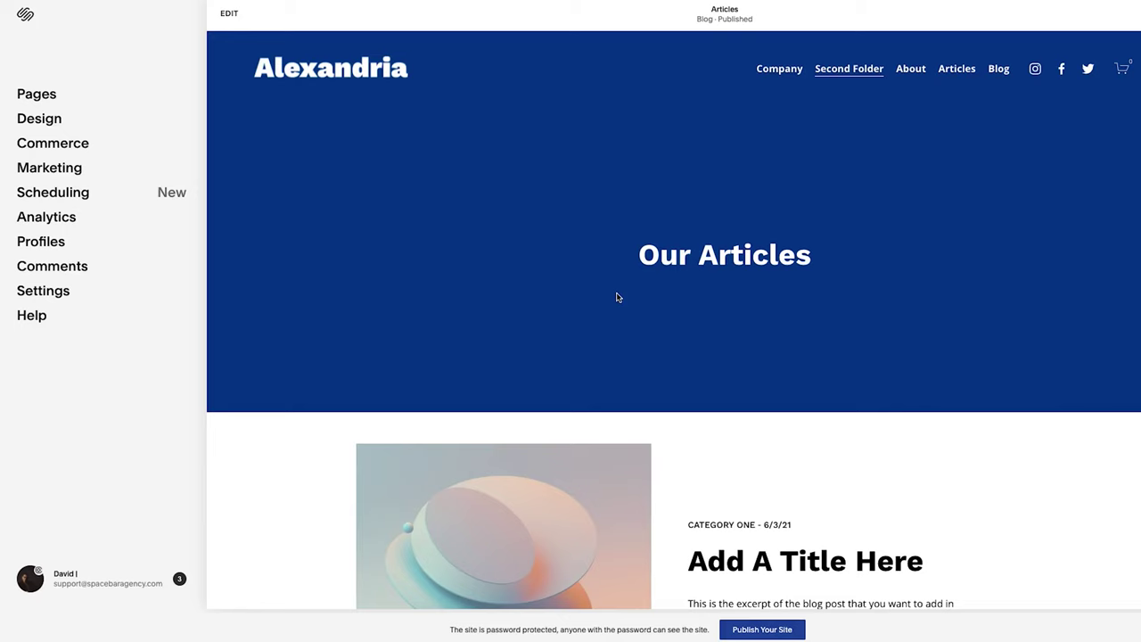
Open the post list of the Articles blog page inside Second Folder.
scroll(695, 360, "down", 4)
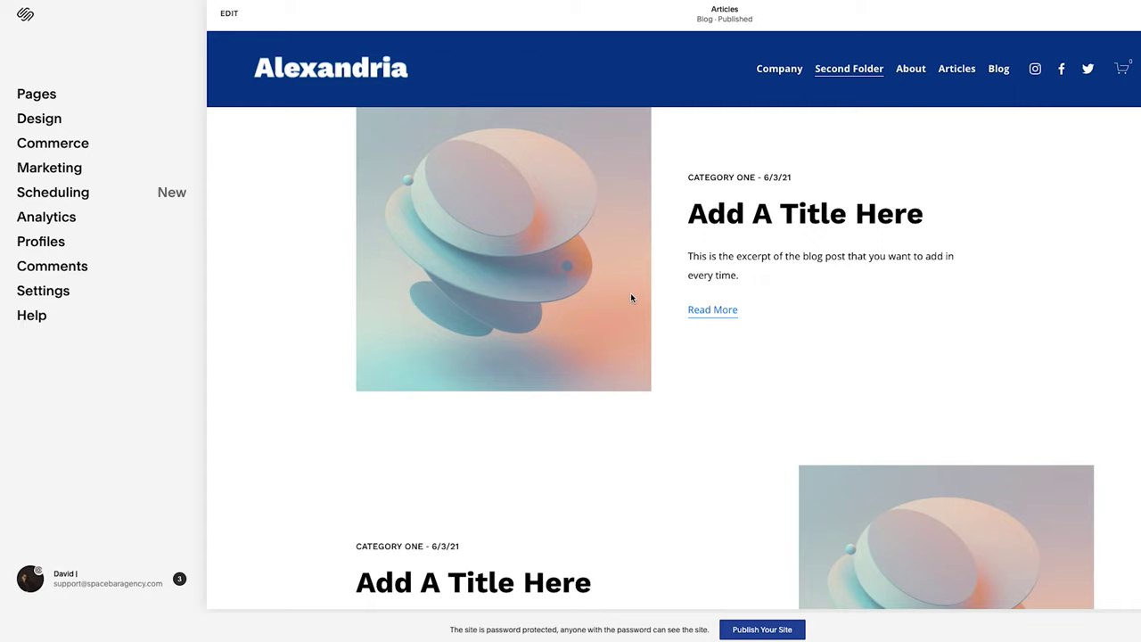
scroll(630, 297, "up", 4)
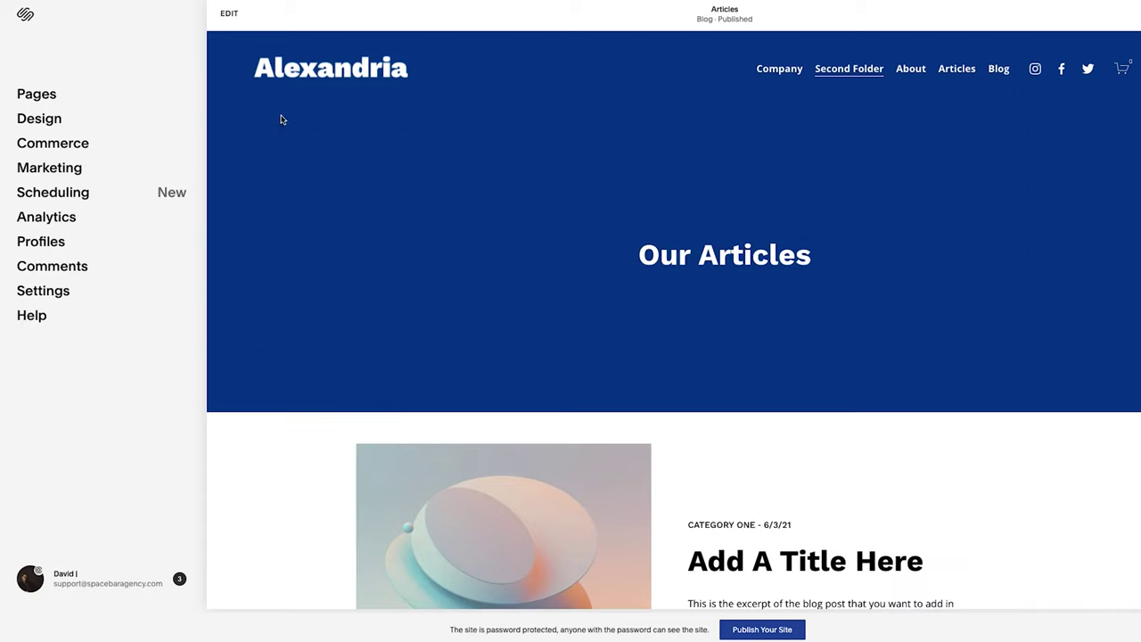
left_click(40, 95)
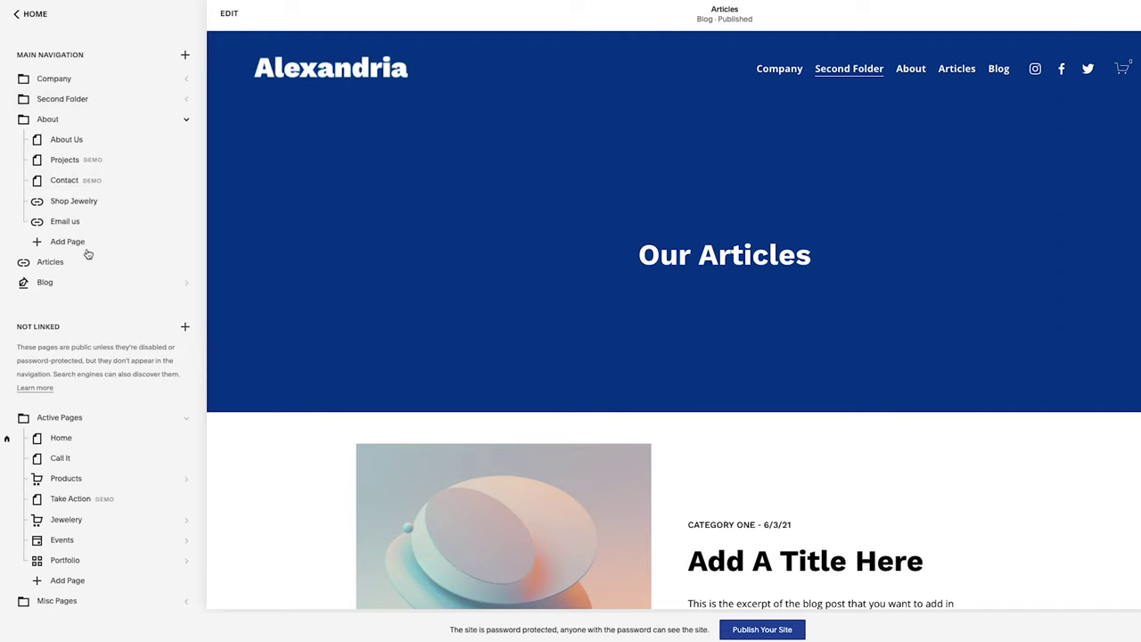
scroll(110, 347, "down", 2)
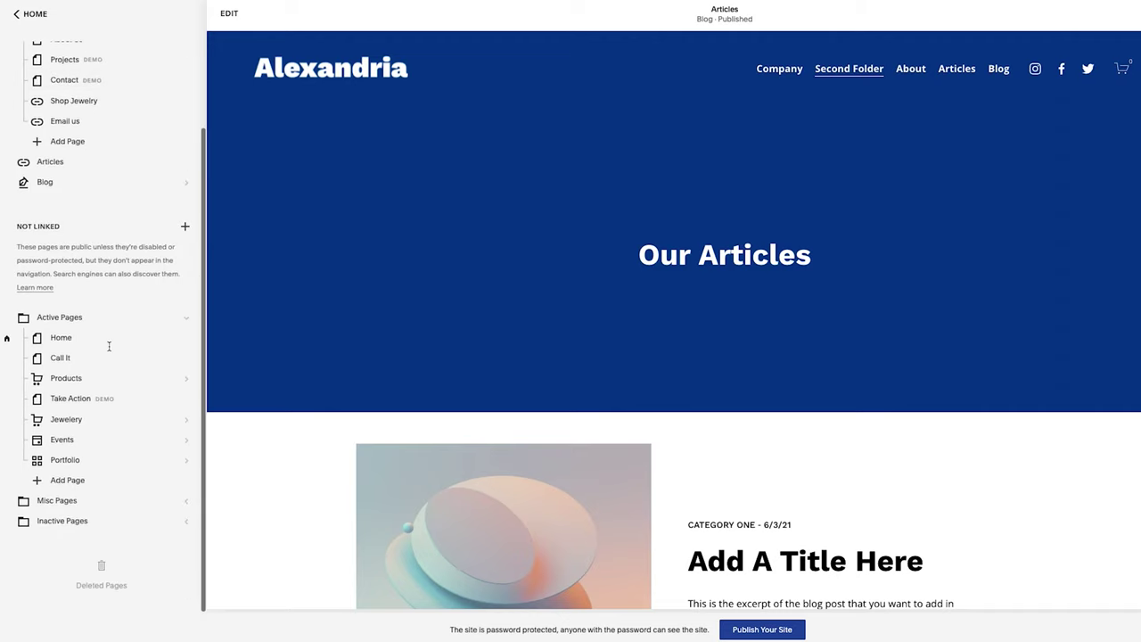
scroll(74, 275, "up", 2)
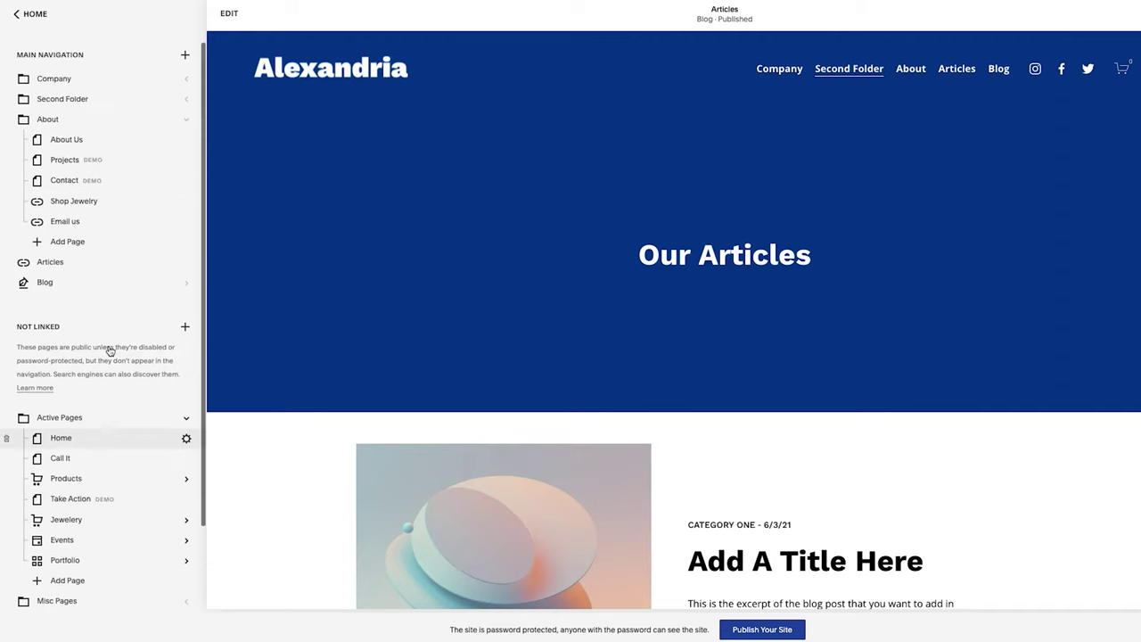
left_click(188, 99)
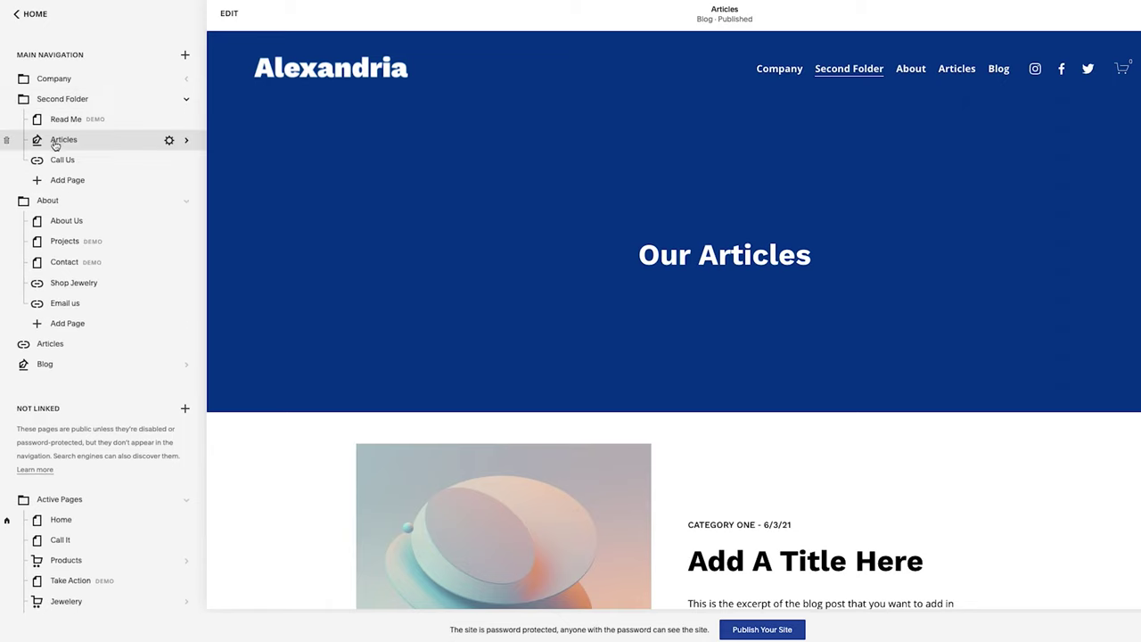
left_click(55, 141)
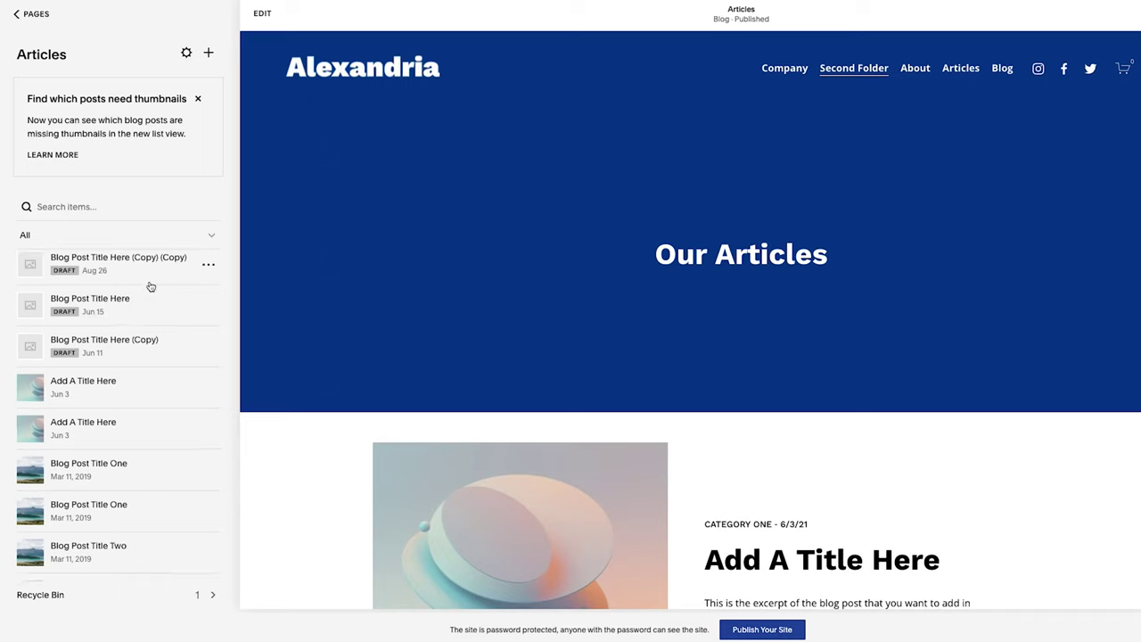
scroll(148, 288, "down", 1)
scroll(147, 303, "up", 1)
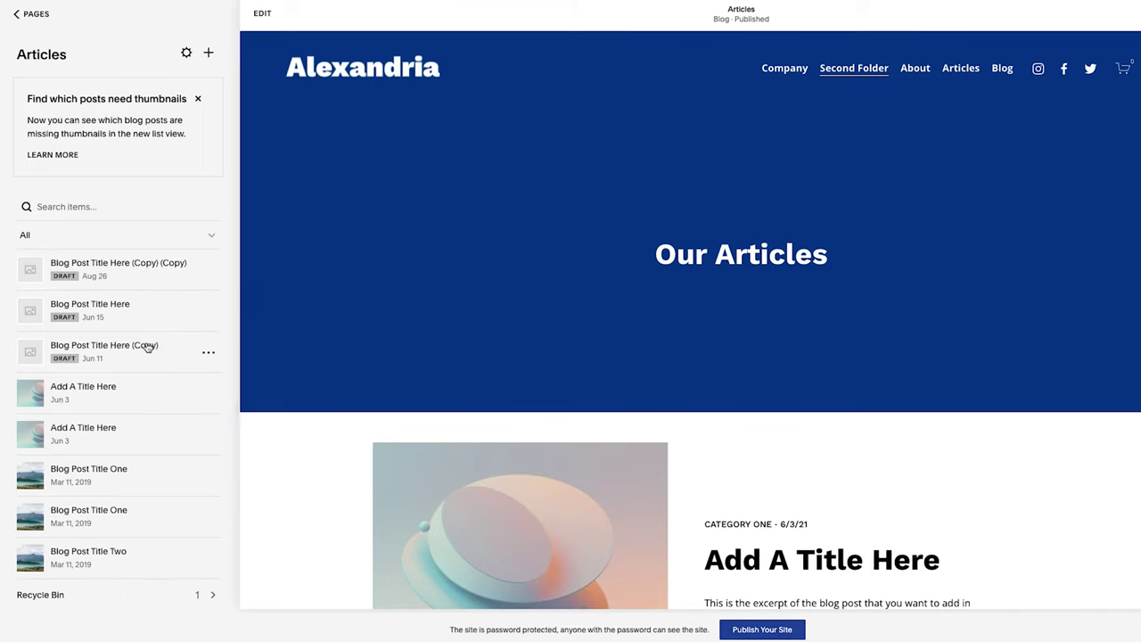
Open the settings of the Jun 11 draft "Blog Post Title Here (Copy)" and check its options, returning to its content settings.
left_click(209, 354)
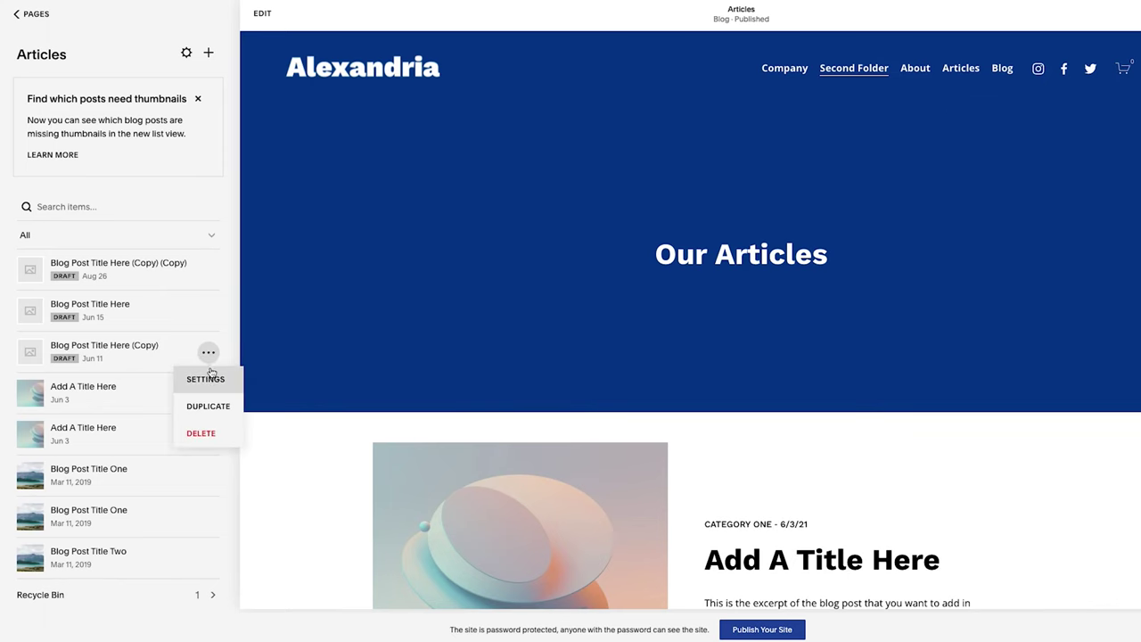
left_click(210, 379)
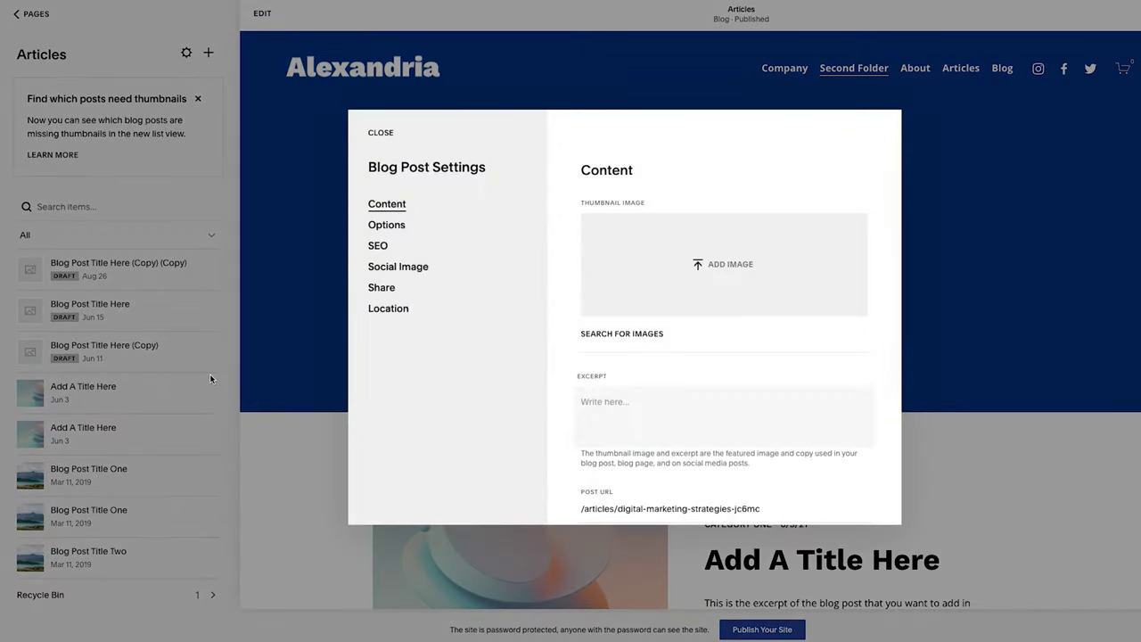
left_click(393, 230)
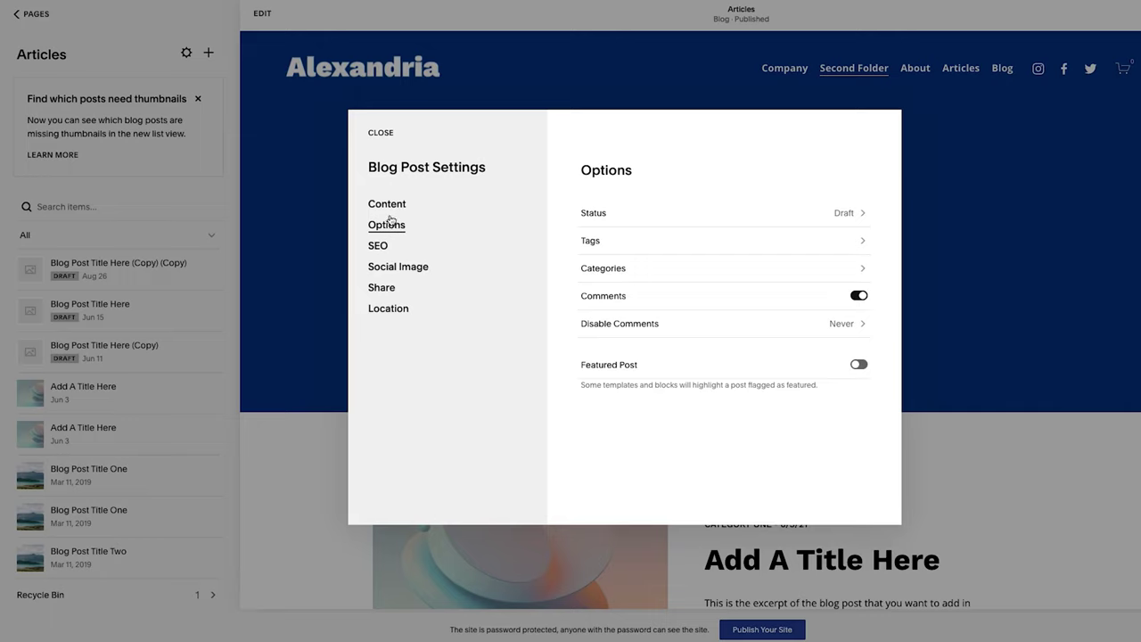
left_click(386, 212)
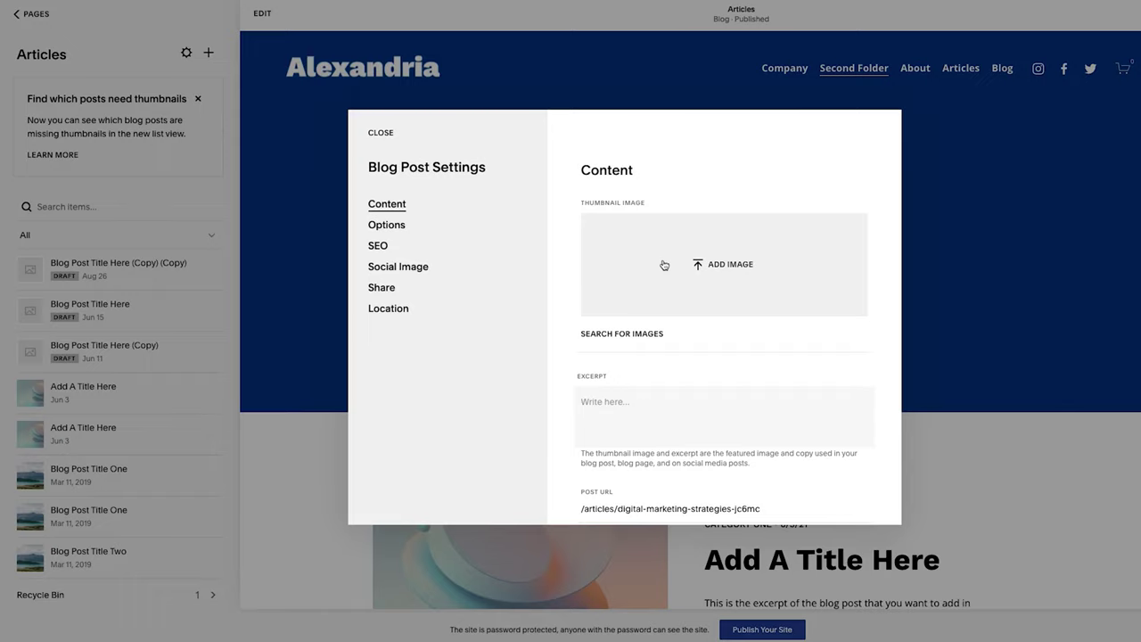
Add the free stock photo of the foggy city skyline as the post's thumbnail and save the settings.
left_click(636, 337)
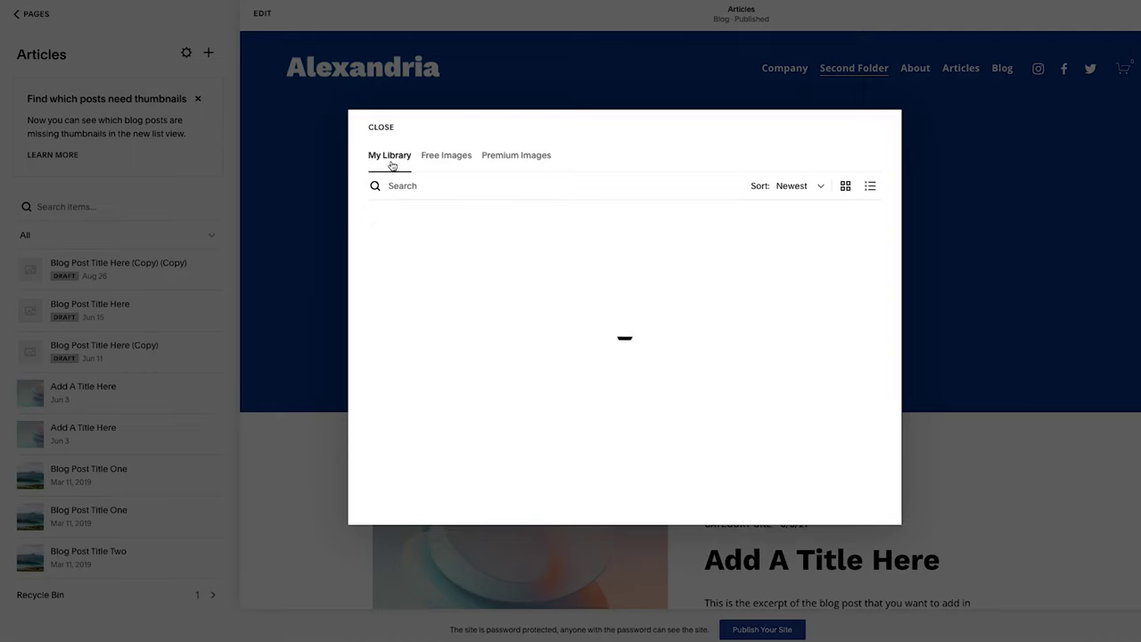
left_click(439, 159)
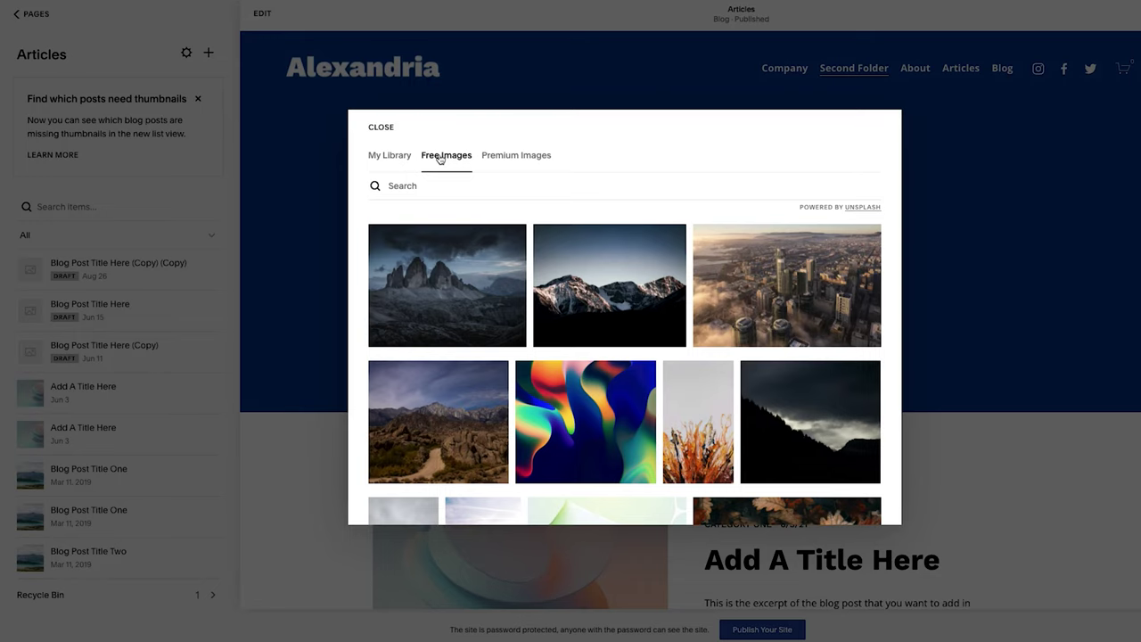
left_click(776, 294)
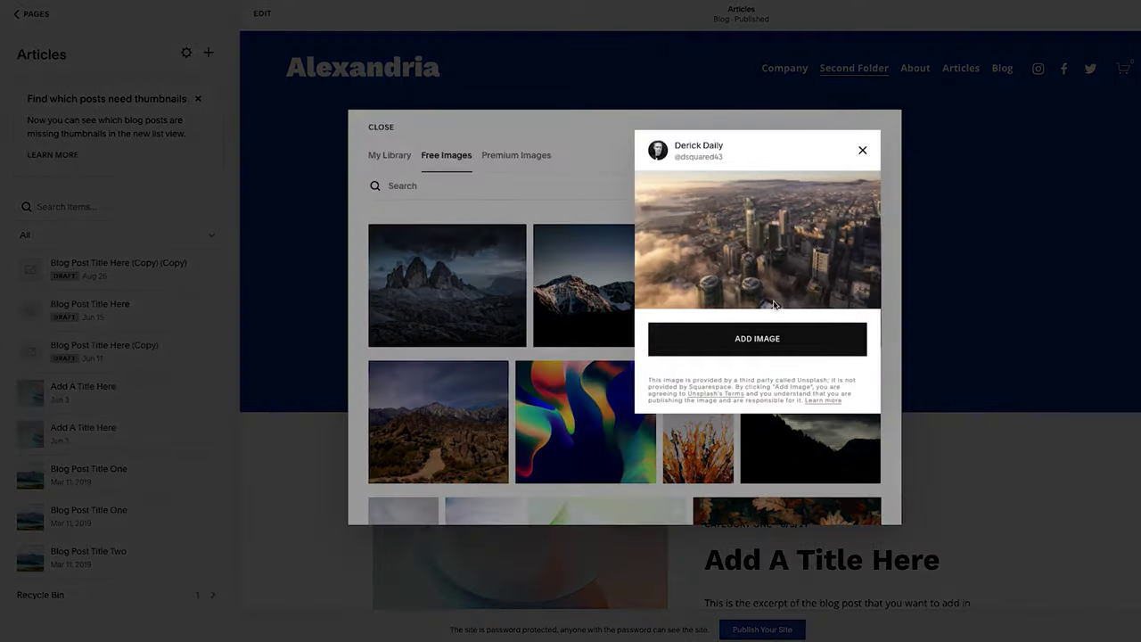
left_click(765, 340)
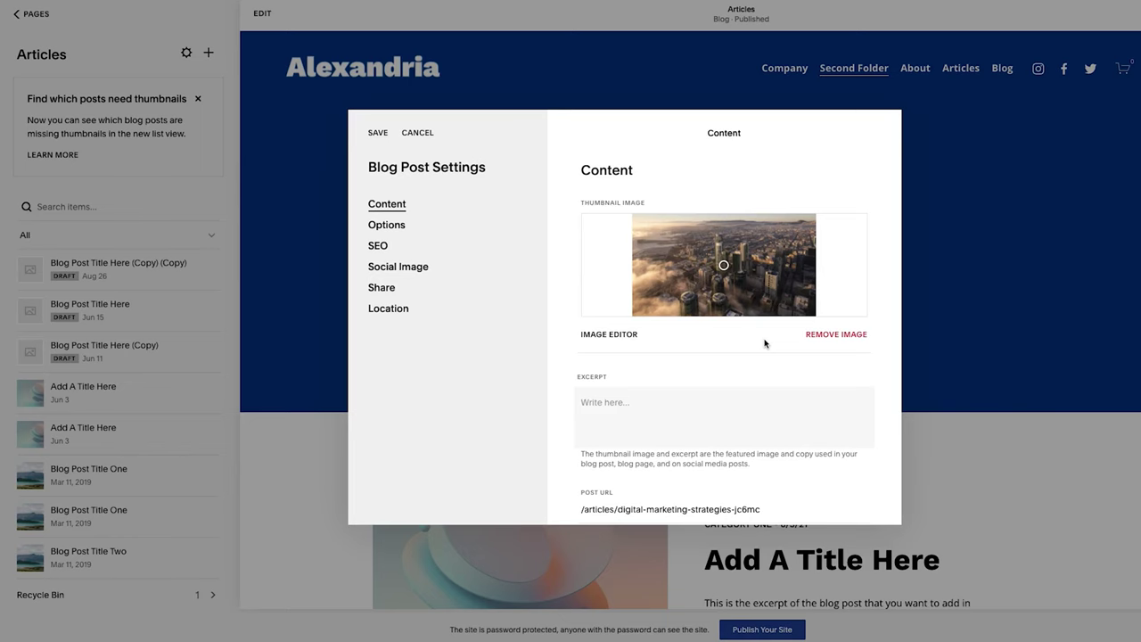
left_click(376, 133)
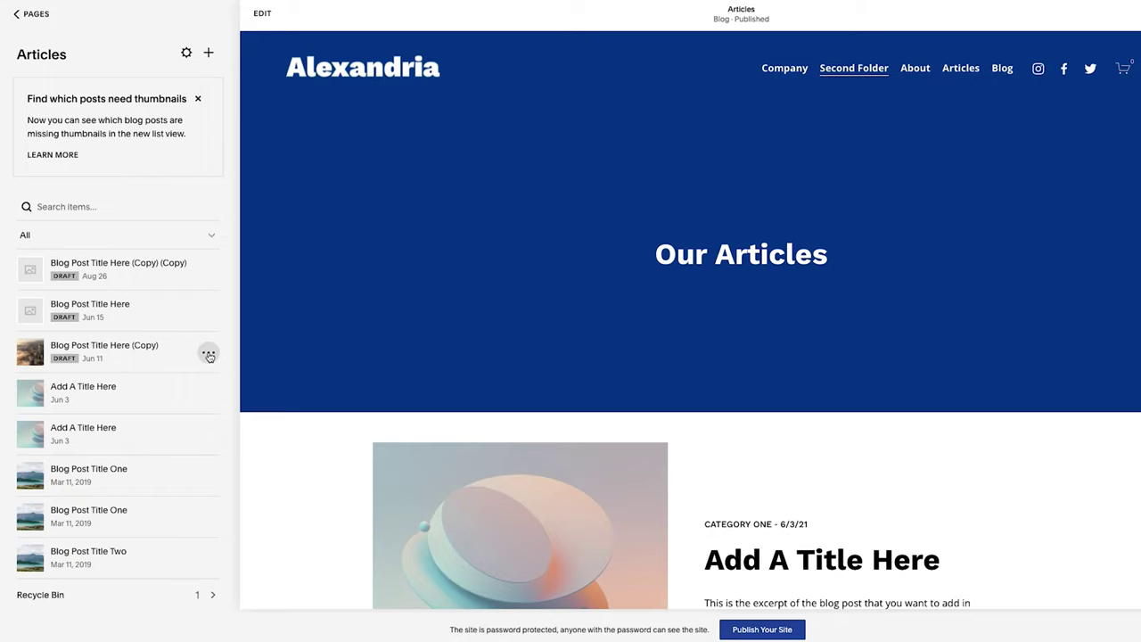
Open the draft "Blog Post Title Here (Copy)" in edit mode and publish it.
left_click(120, 350)
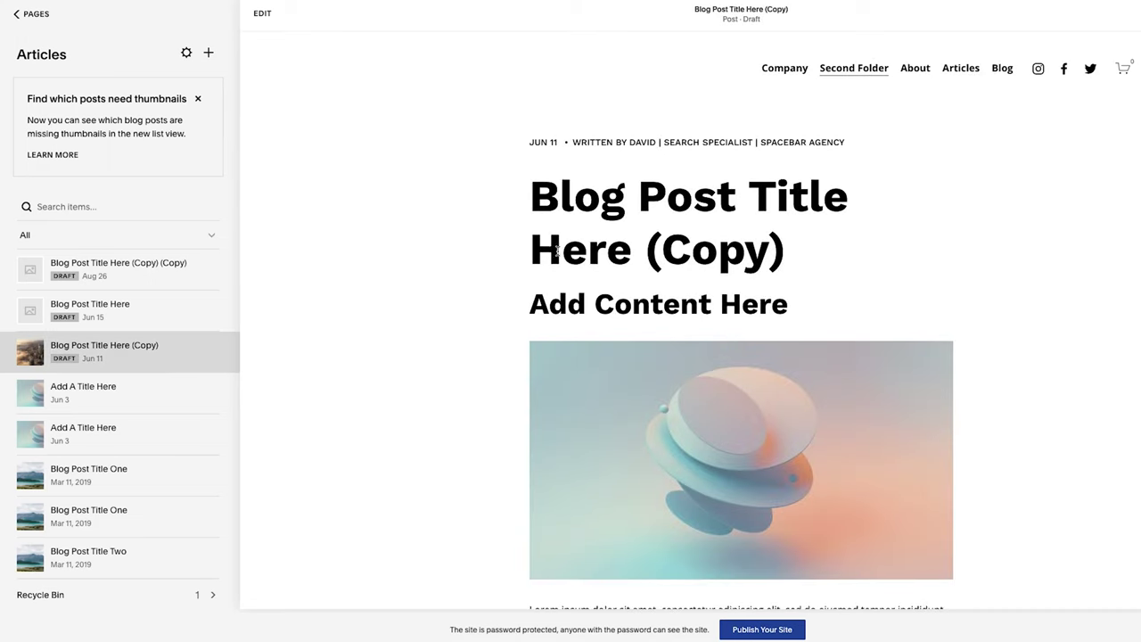
left_click(624, 262)
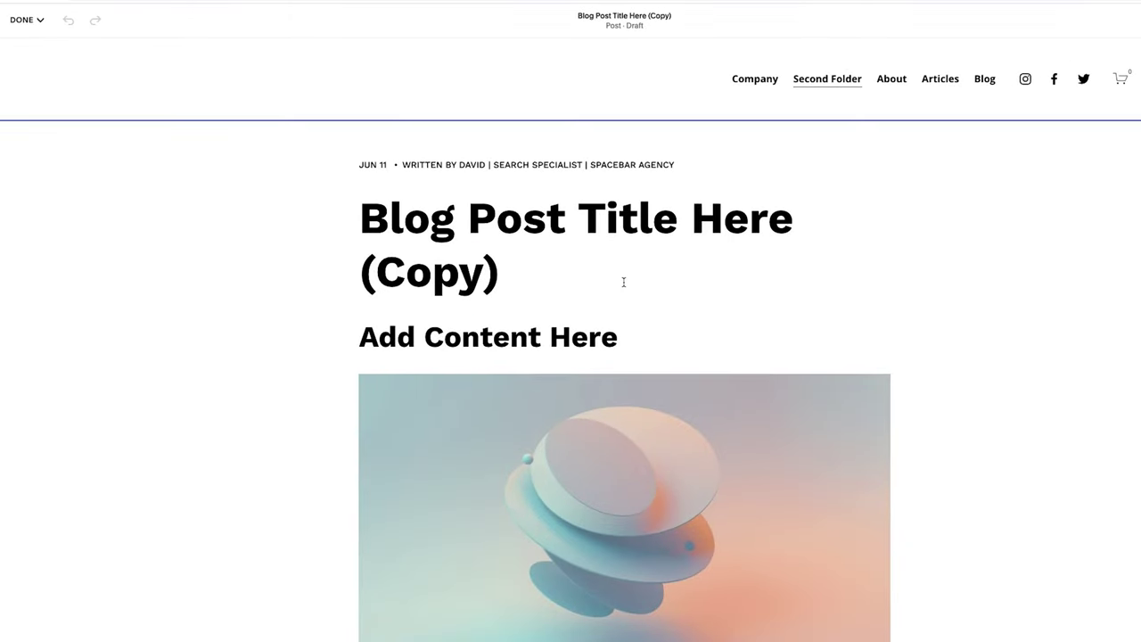
left_click(24, 20)
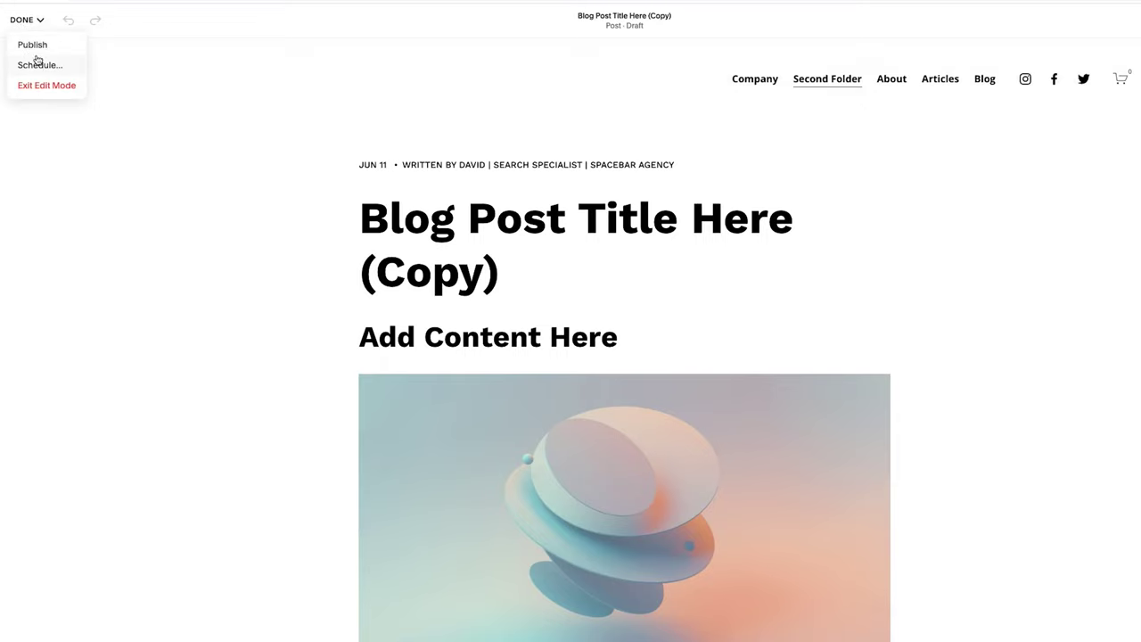
left_click(34, 47)
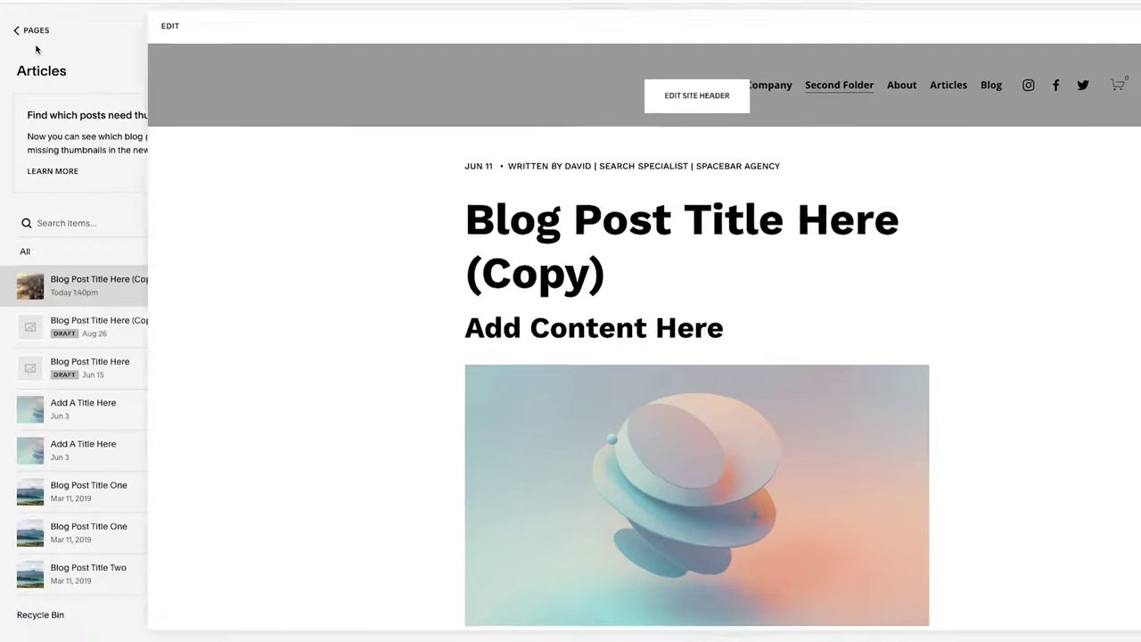
View the Articles page on the site, checking the new post's thumbnail there and the content of the post itself.
mouse_move(845, 87)
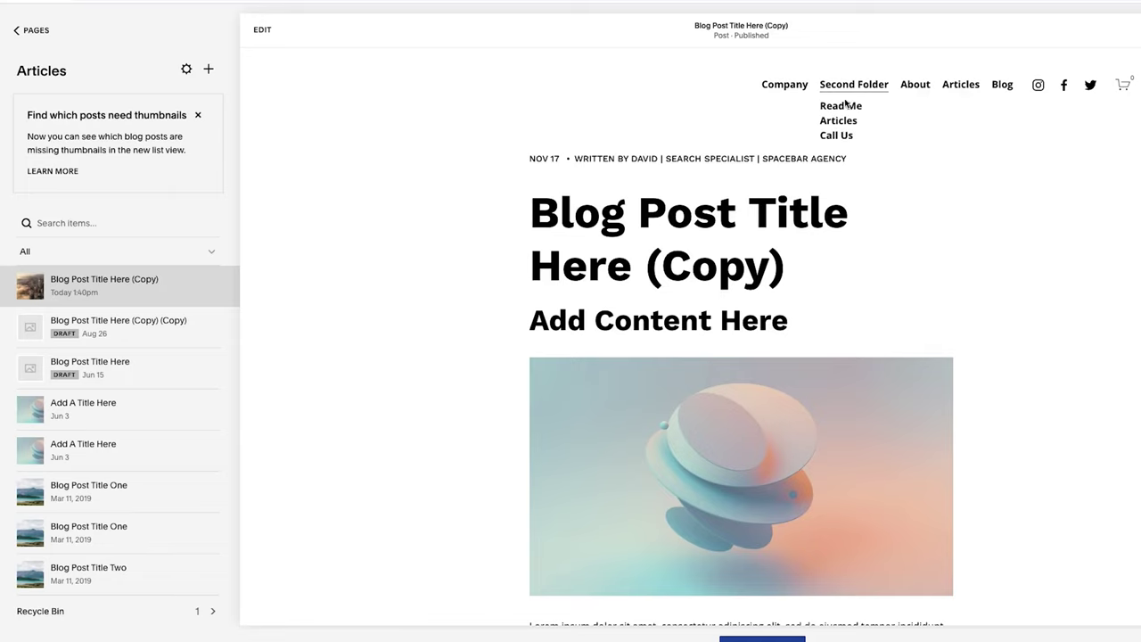
left_click(842, 123)
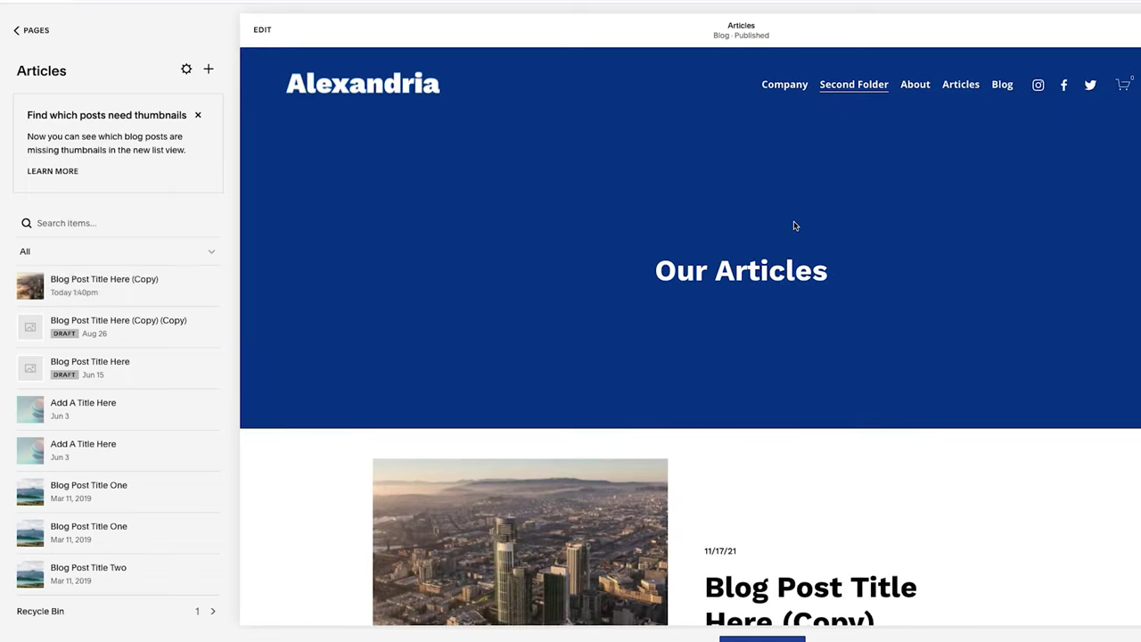
scroll(795, 225, "down", 3)
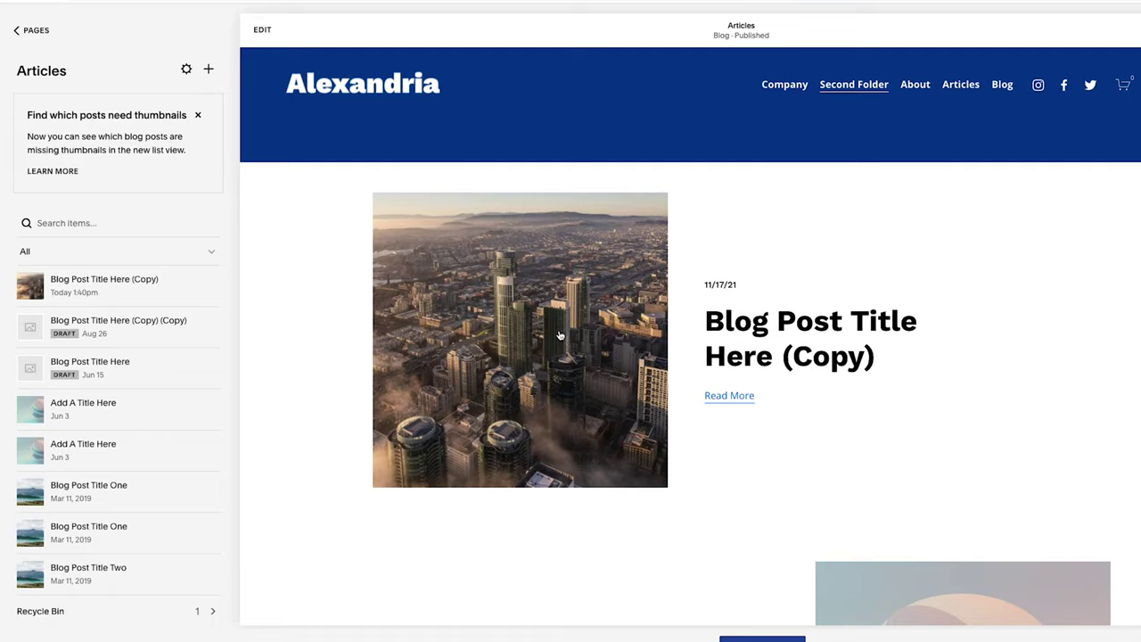
left_click(787, 328)
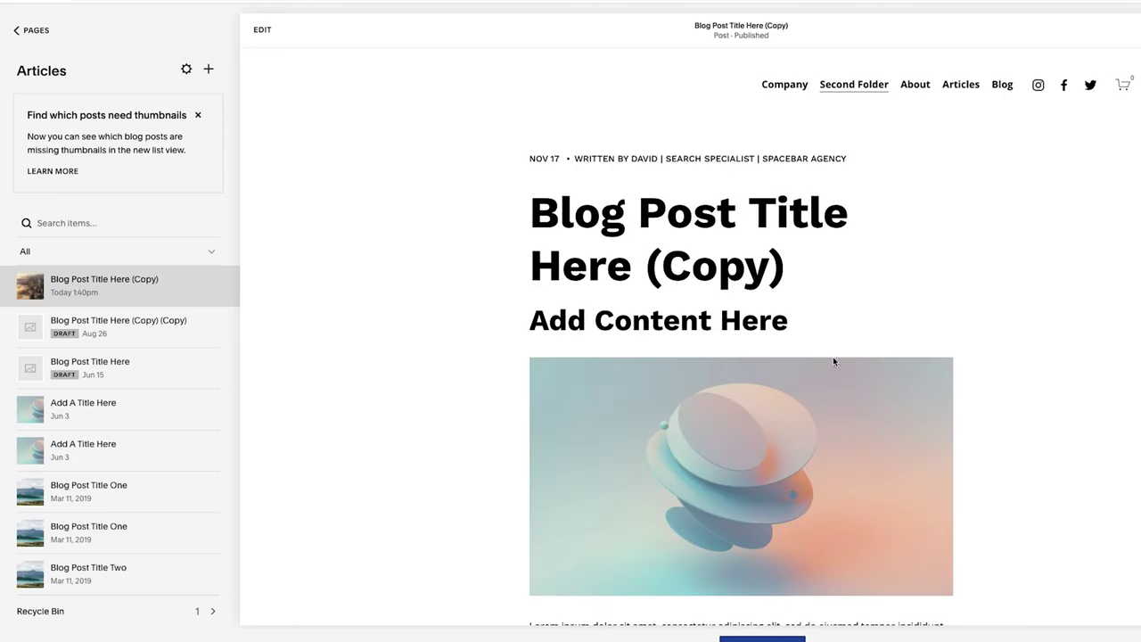
scroll(893, 389, "down", 5)
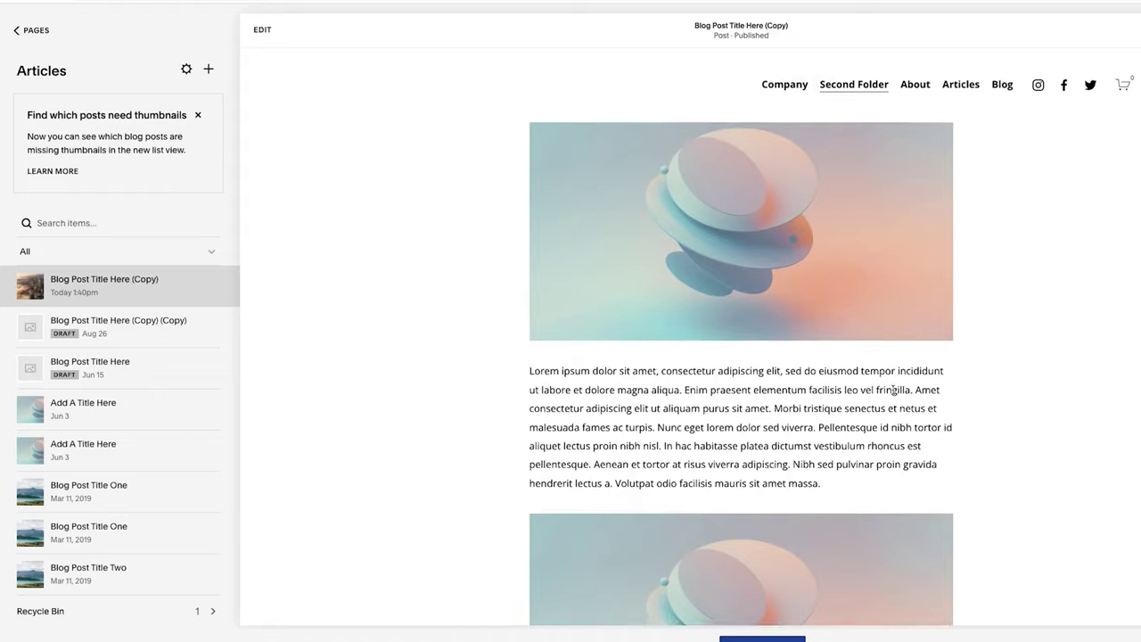
scroll(893, 389, "down", 6)
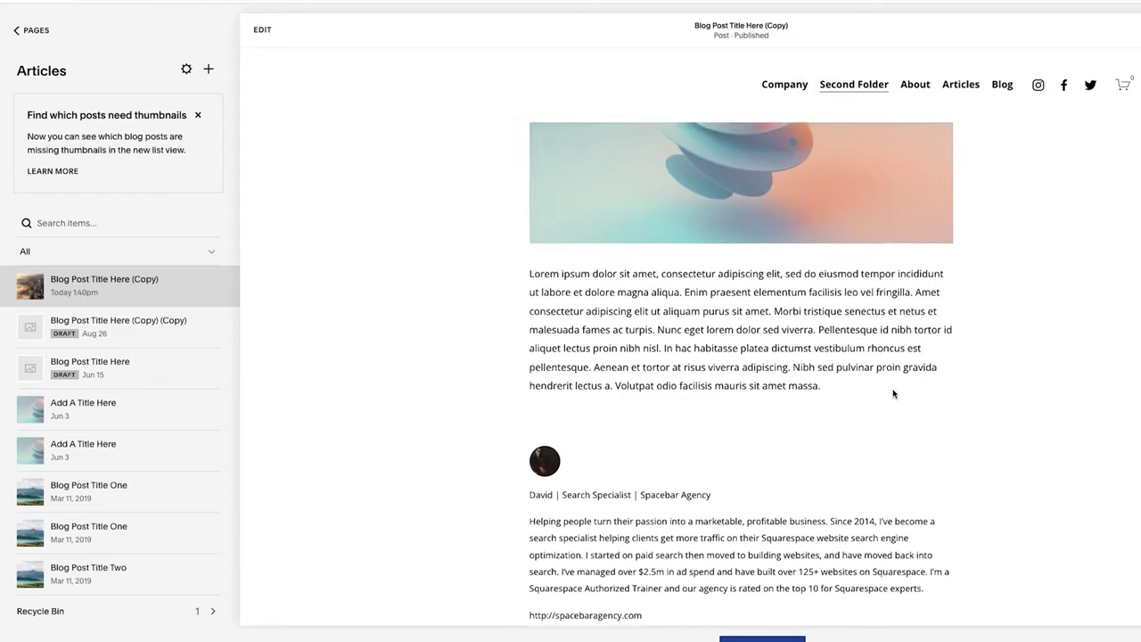
scroll(892, 389, "up", 11)
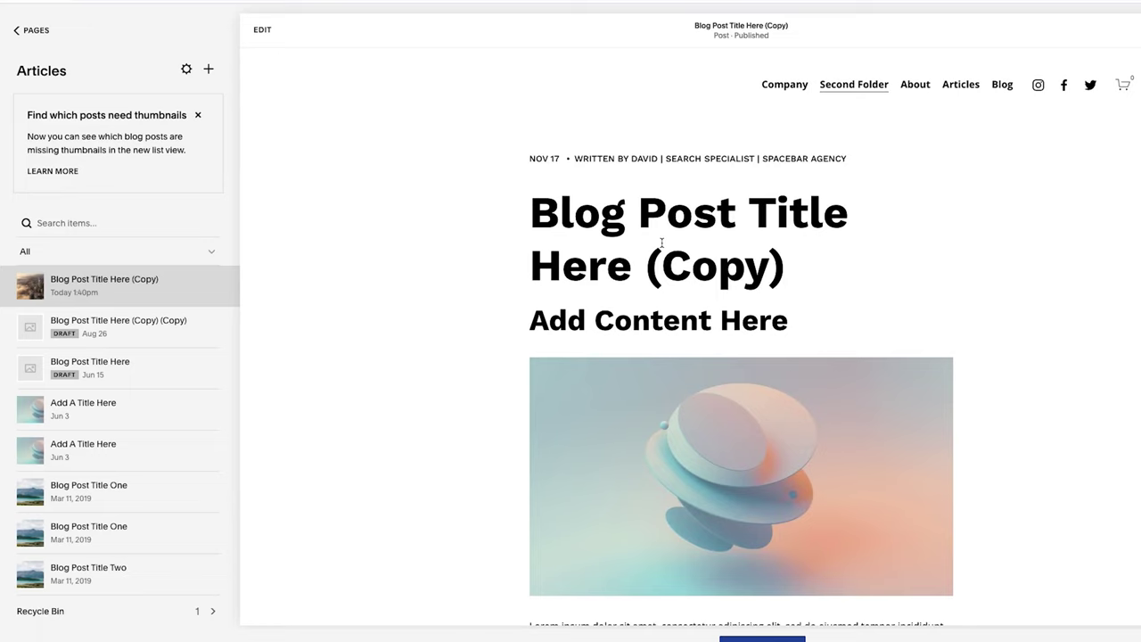
Reopen the published post for editing and inspect the settings of the first image below the "Add Content Here" heading.
double_click(663, 244)
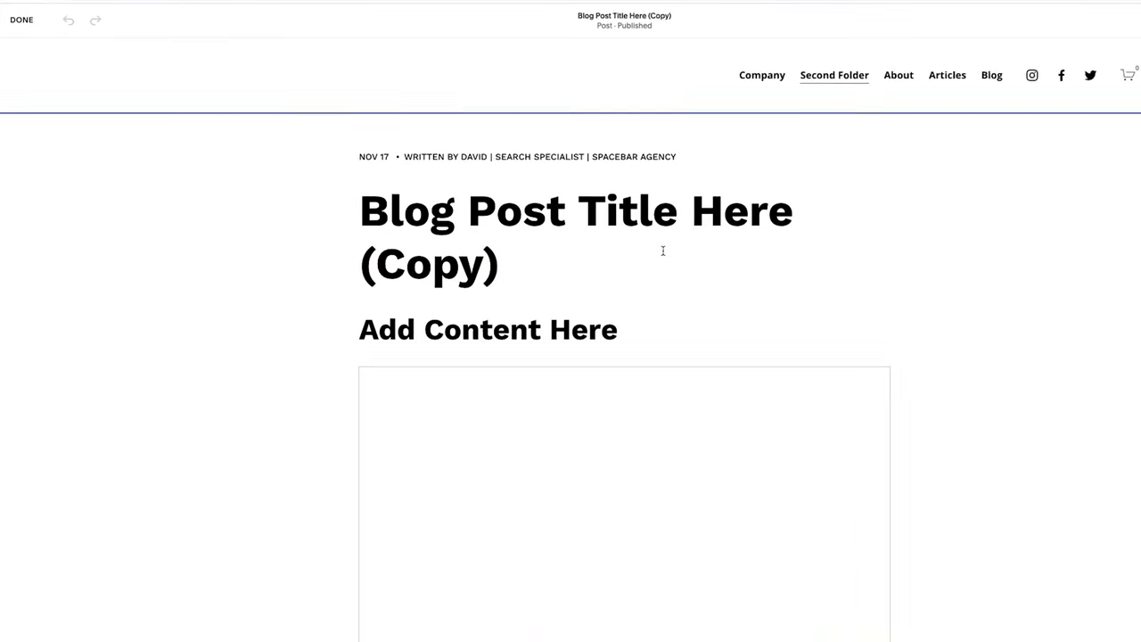
scroll(696, 321, "down", 2)
double_click(718, 366)
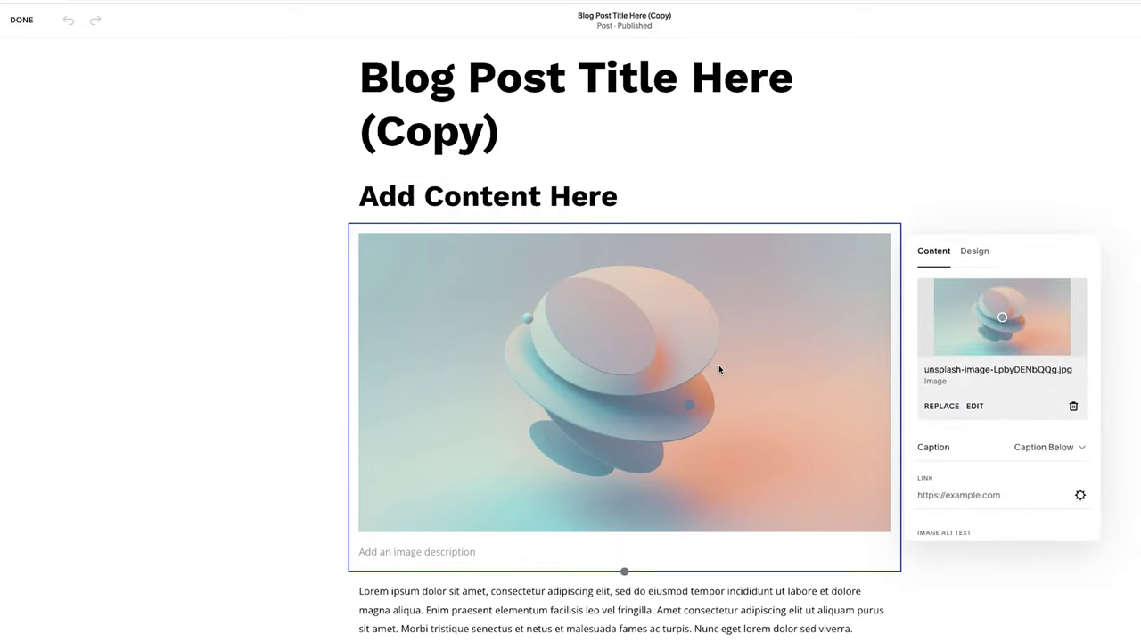
left_click(269, 273)
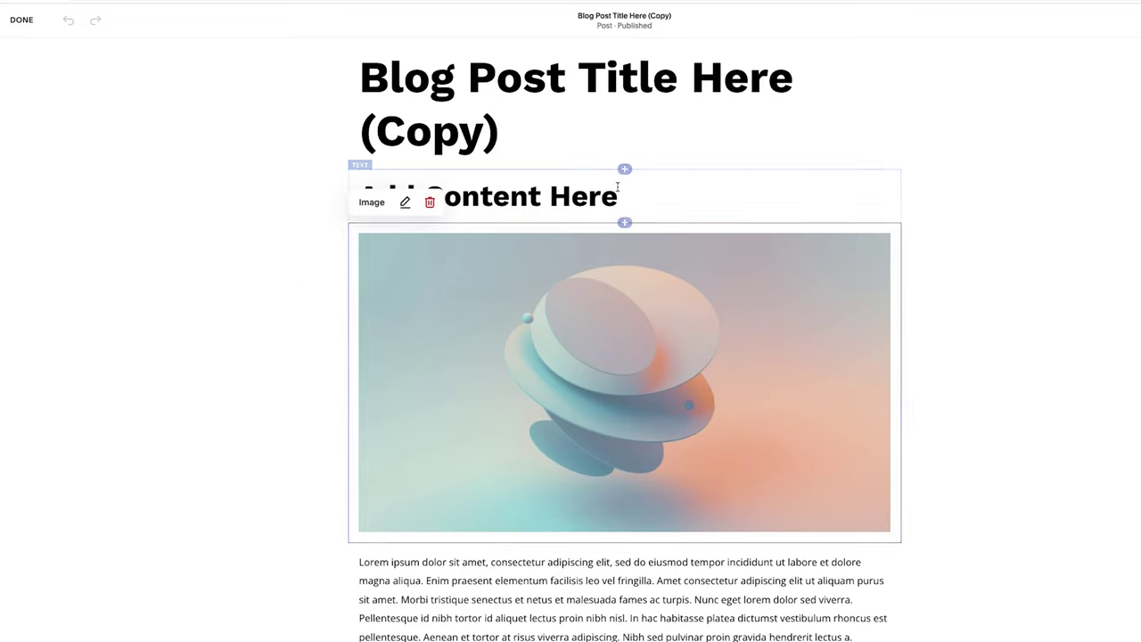
Insert an image block below the "Add Content Here" heading, using the foggy city skyline image unsplash-image-emLfezEaa1o.jpg from the library.
left_click(625, 224)
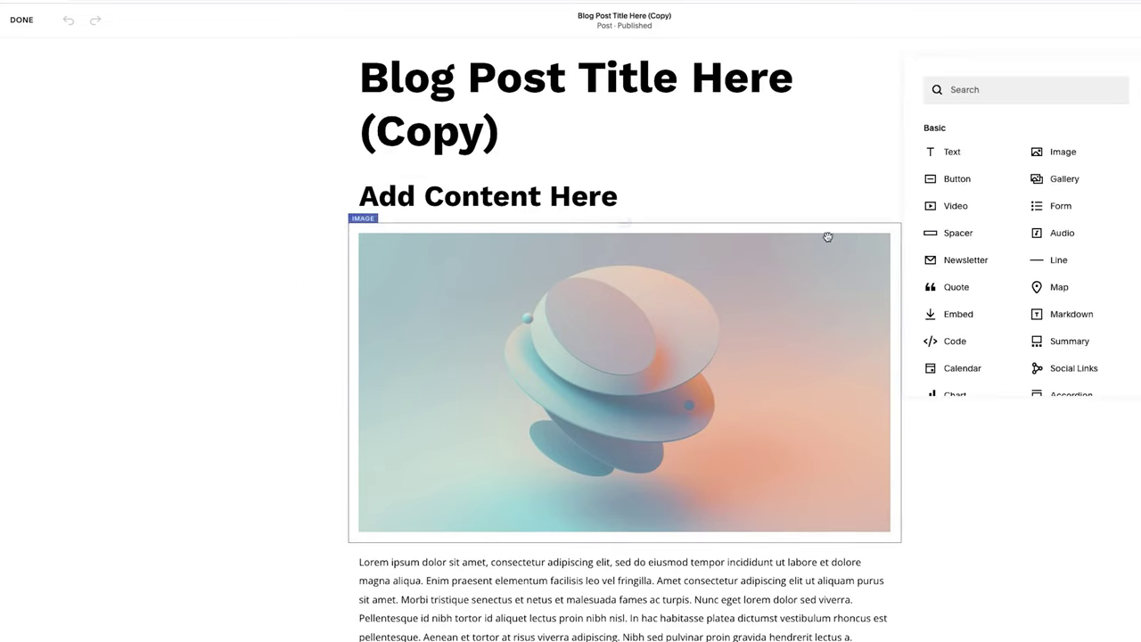
left_click(1067, 153)
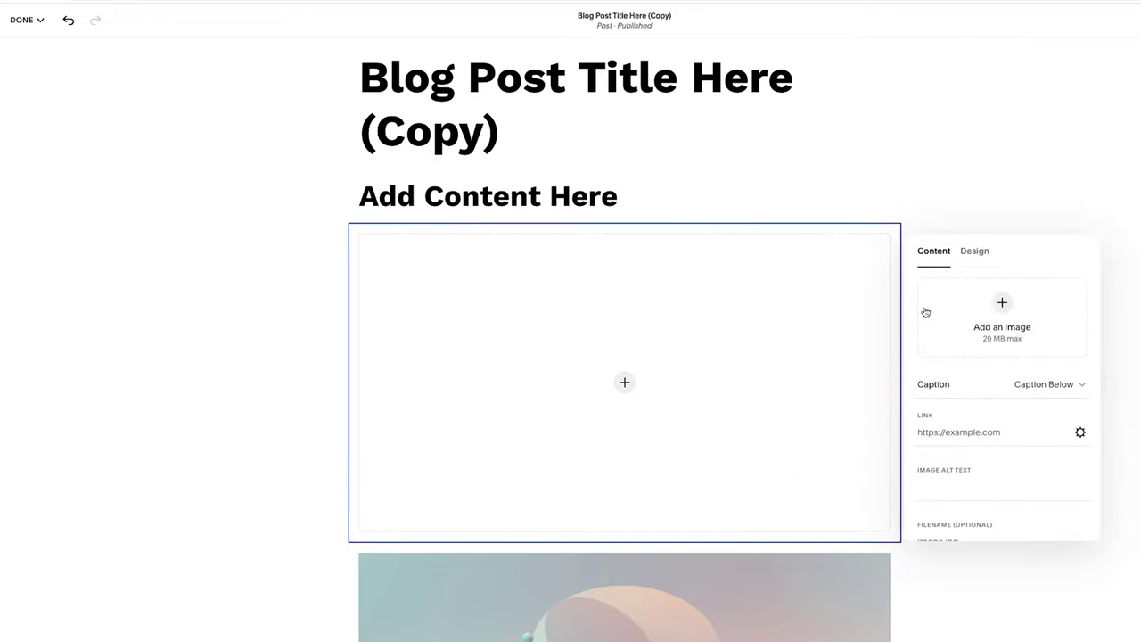
left_click(1002, 303)
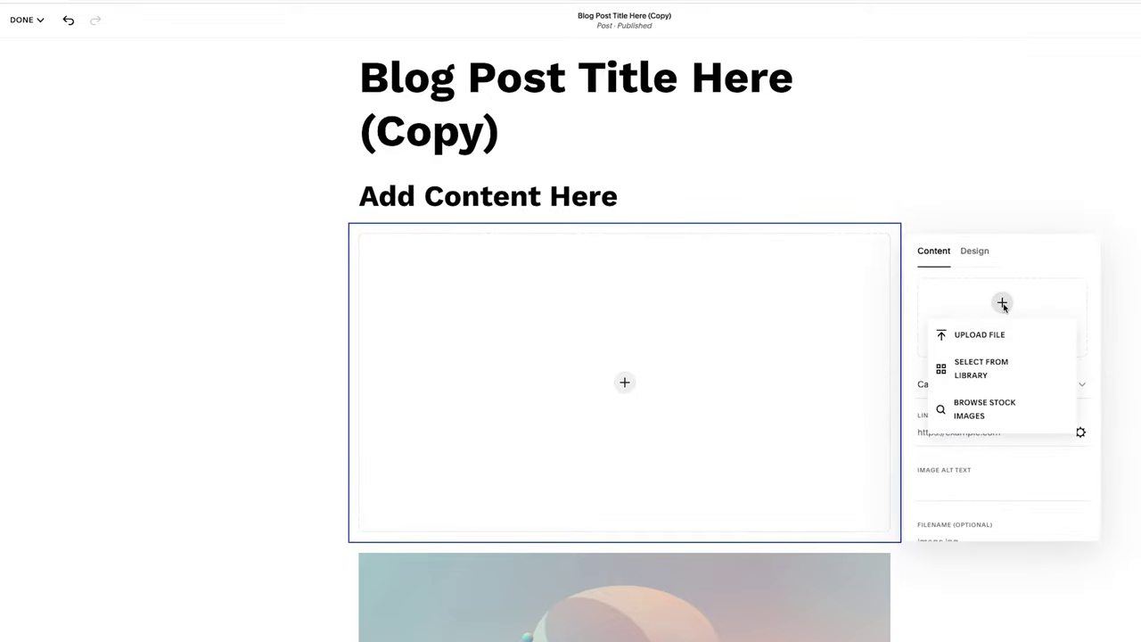
left_click(986, 369)
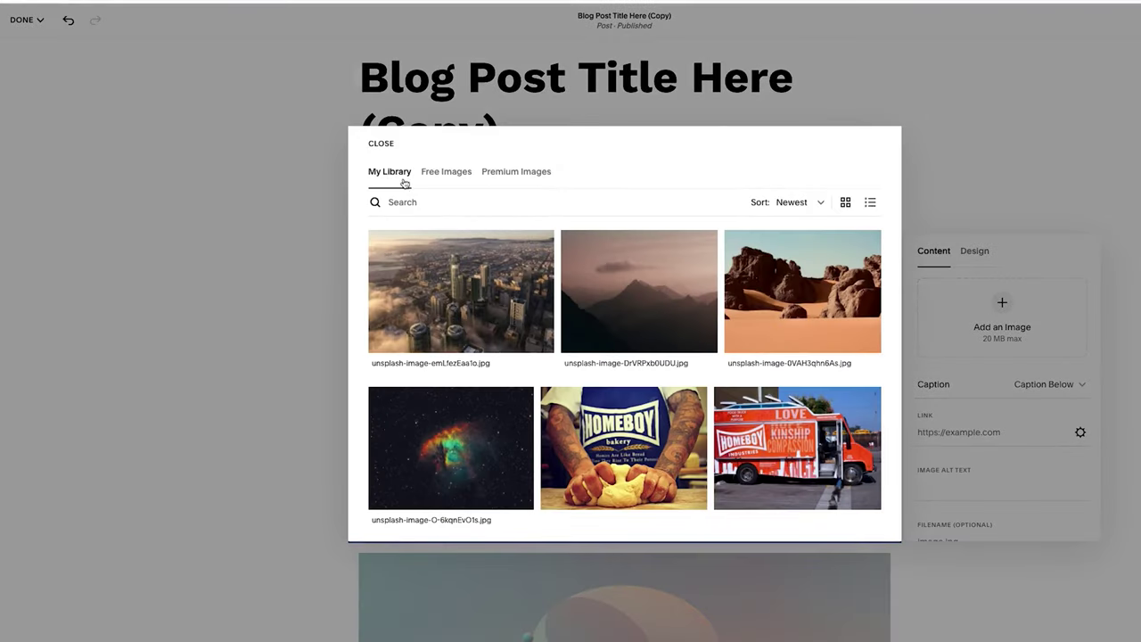
left_click(450, 309)
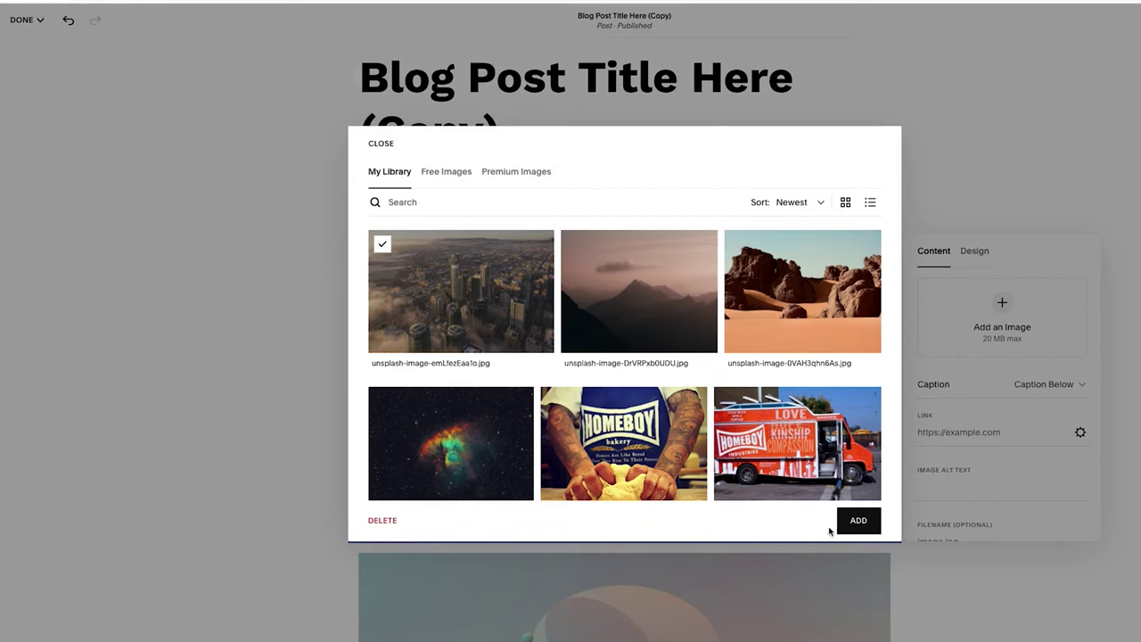
left_click(858, 521)
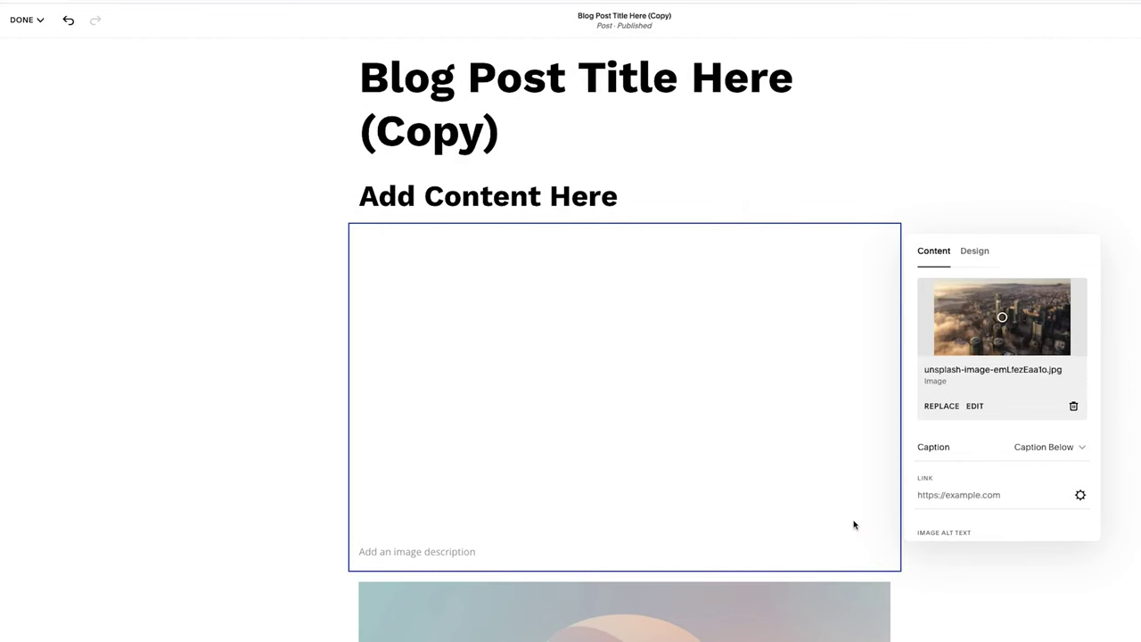
left_click(321, 423)
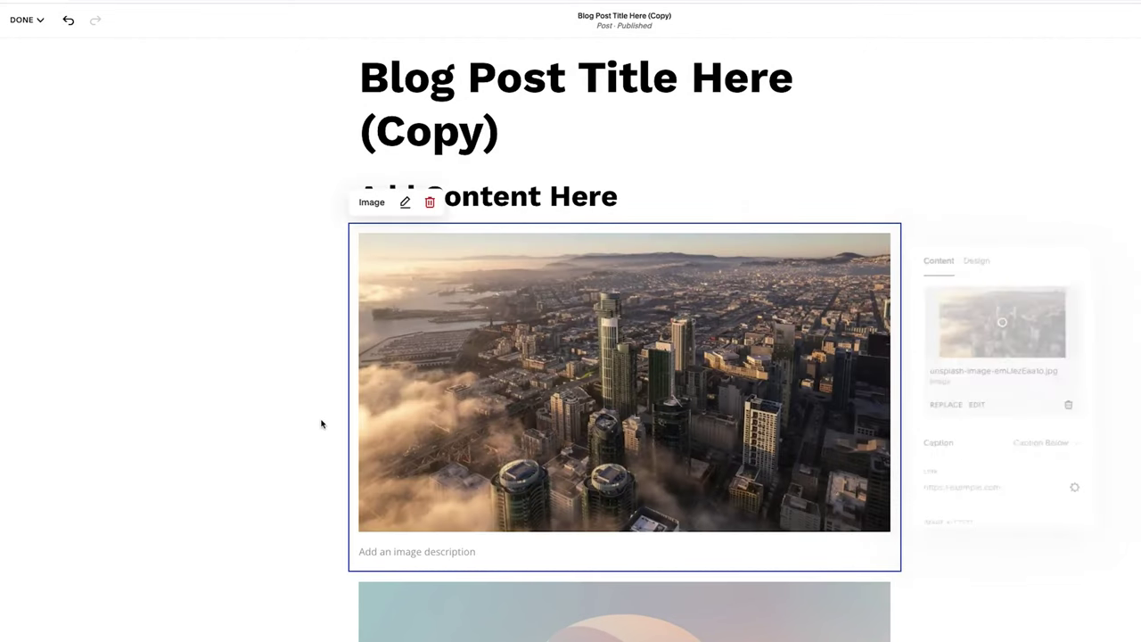
Remove the abstract disc image block directly below the city skyline image.
scroll(321, 423, "down", 5)
left_click(595, 372)
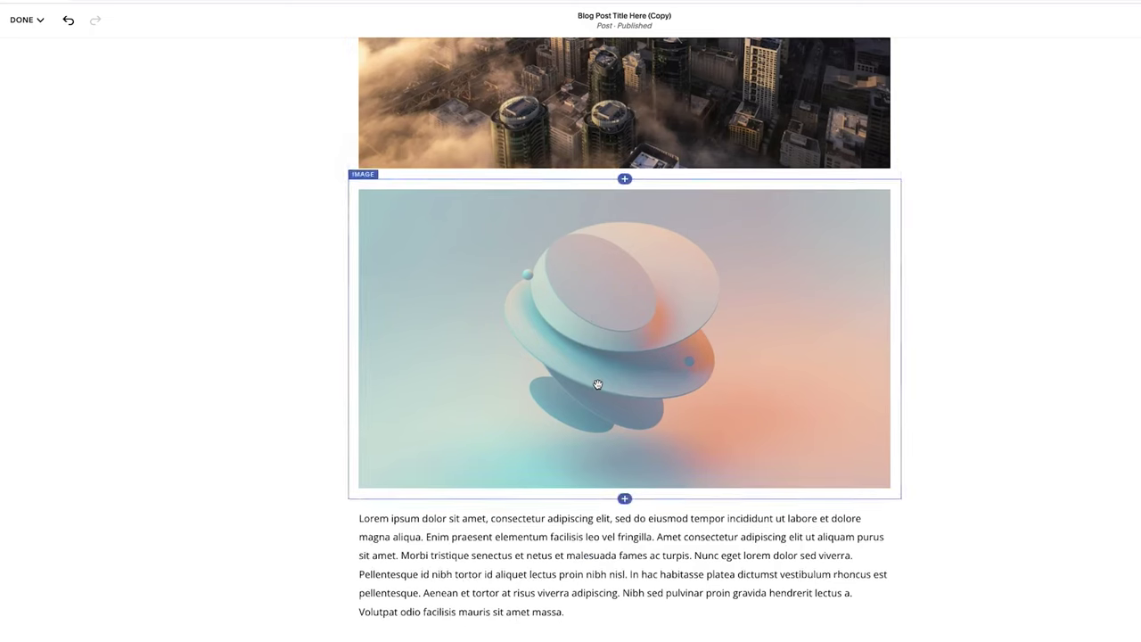
left_click(430, 159)
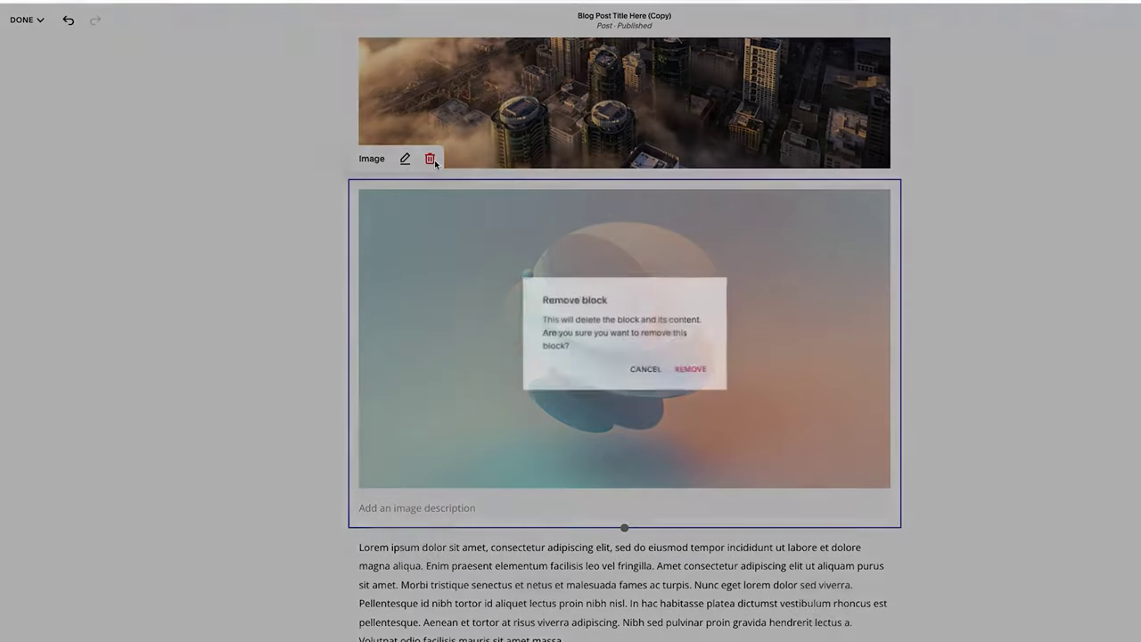
left_click(688, 371)
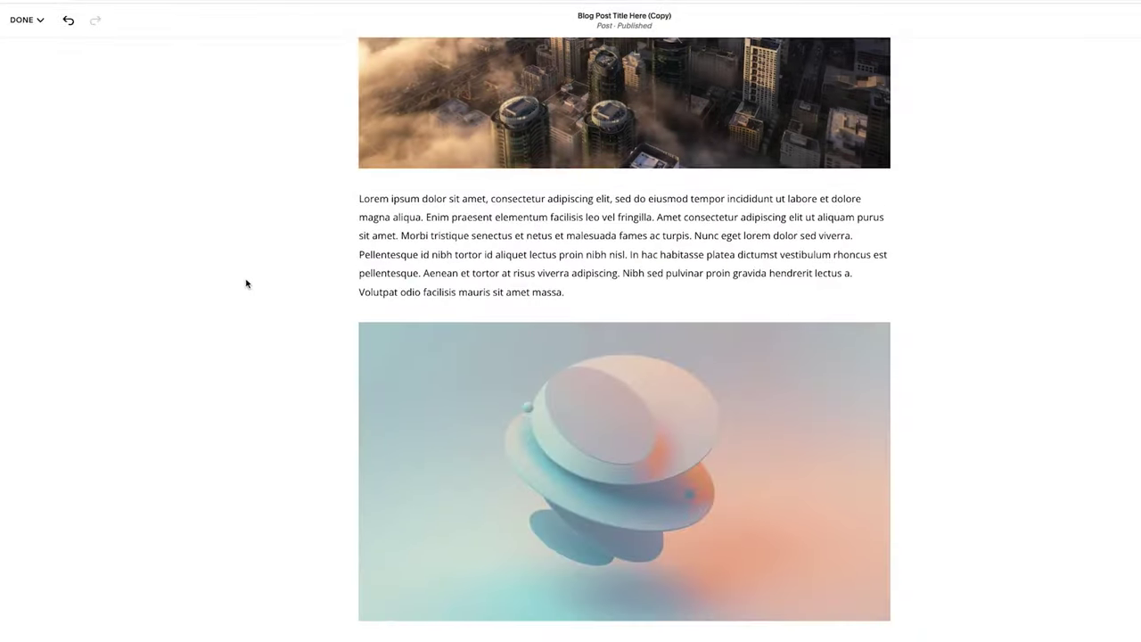
Save the changes to the post "Blog Post Title Here (Copy)" and leave edit mode.
scroll(272, 306, "up", 5)
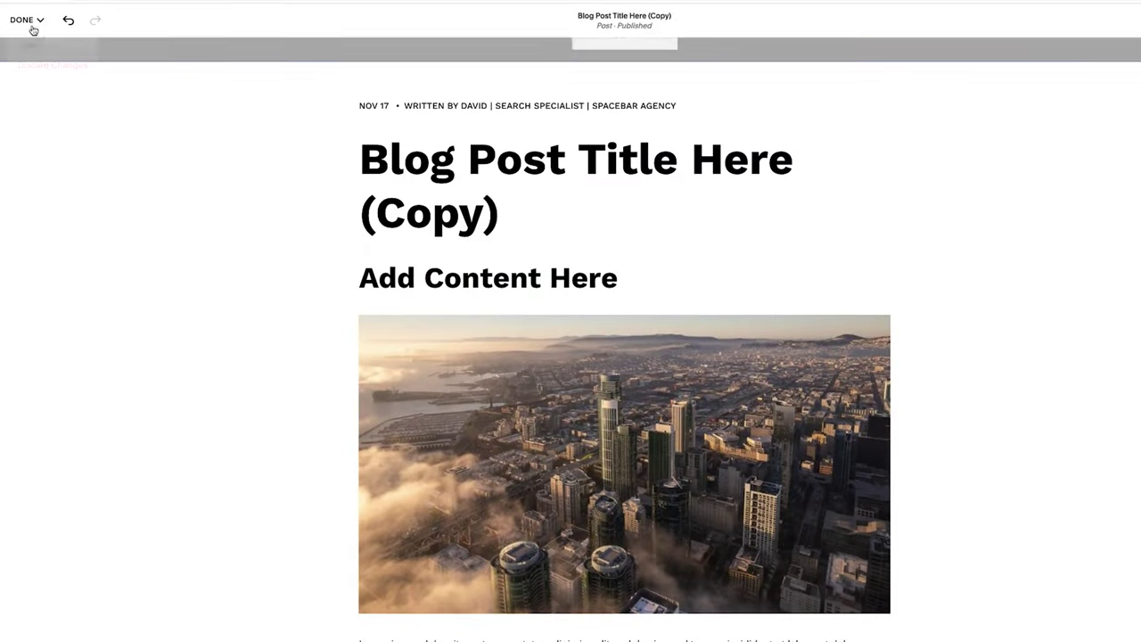
left_click(29, 22)
left_click(23, 44)
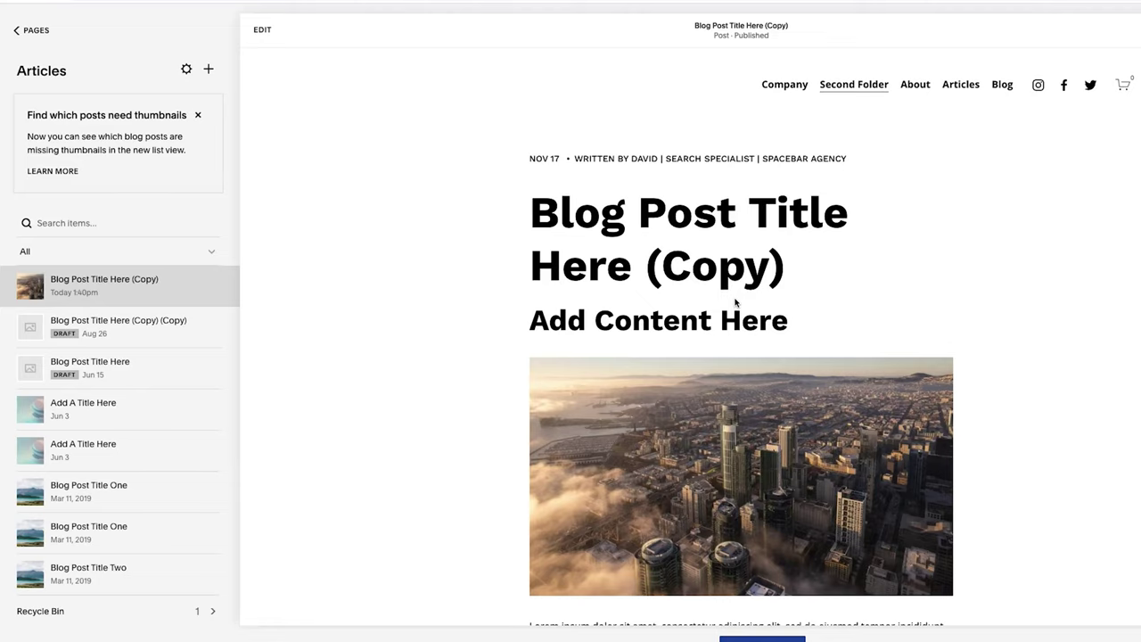
Show the pages under Second Folder in the site's navigation.
mouse_move(865, 86)
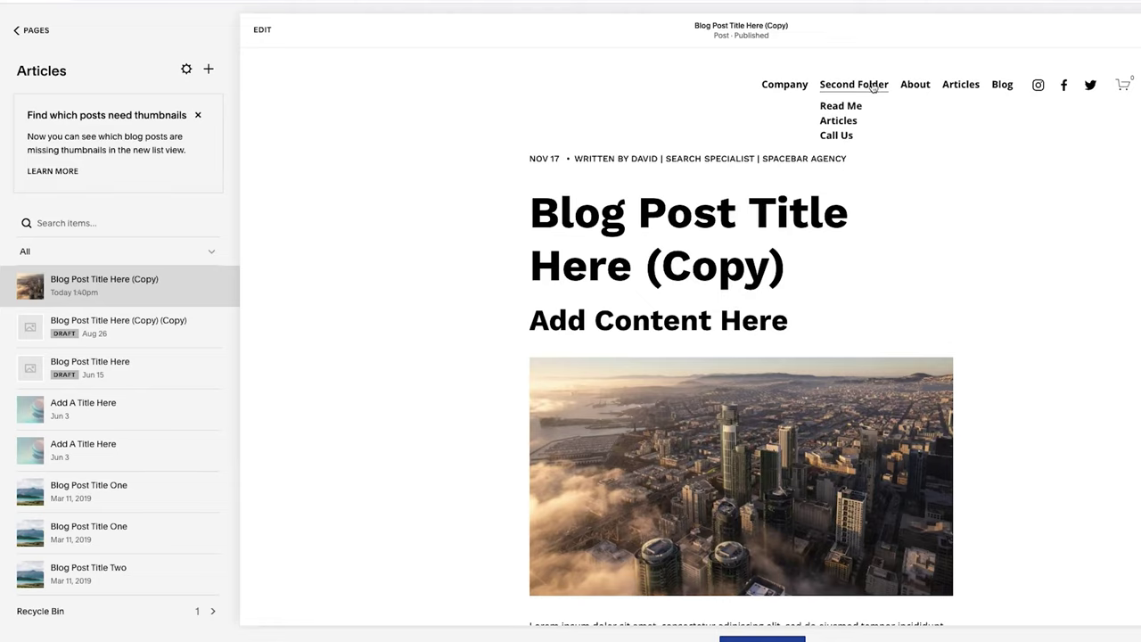